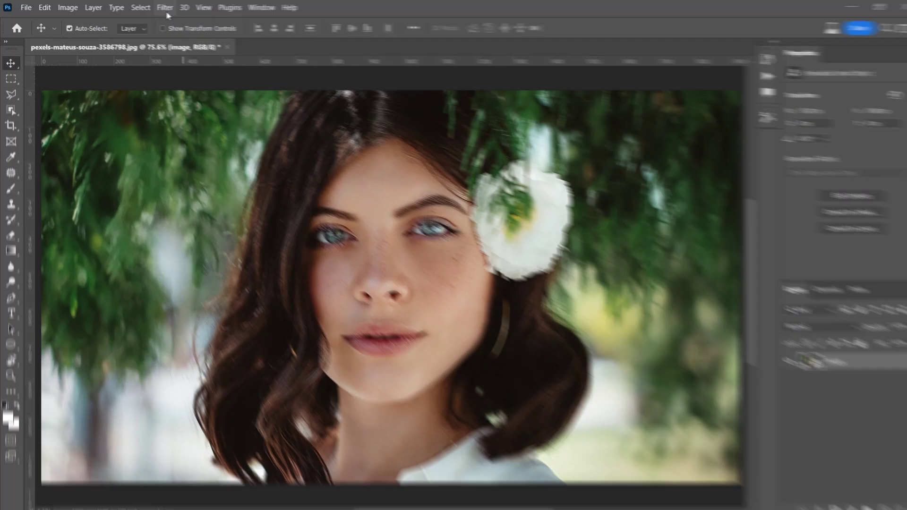
# Open Filter > Liquify on the portrait to reach the Face-Aware Liquify controls.
pyautogui.click(163, 8)
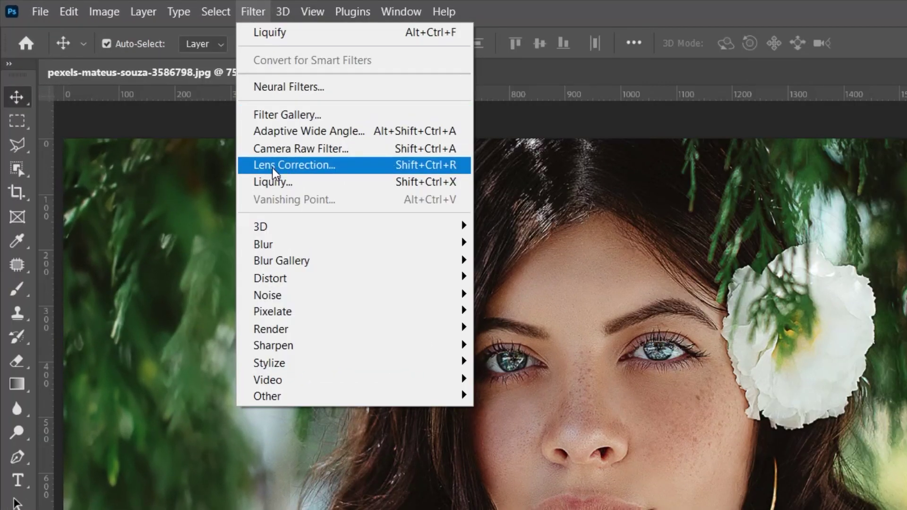
pyautogui.click(170, 80)
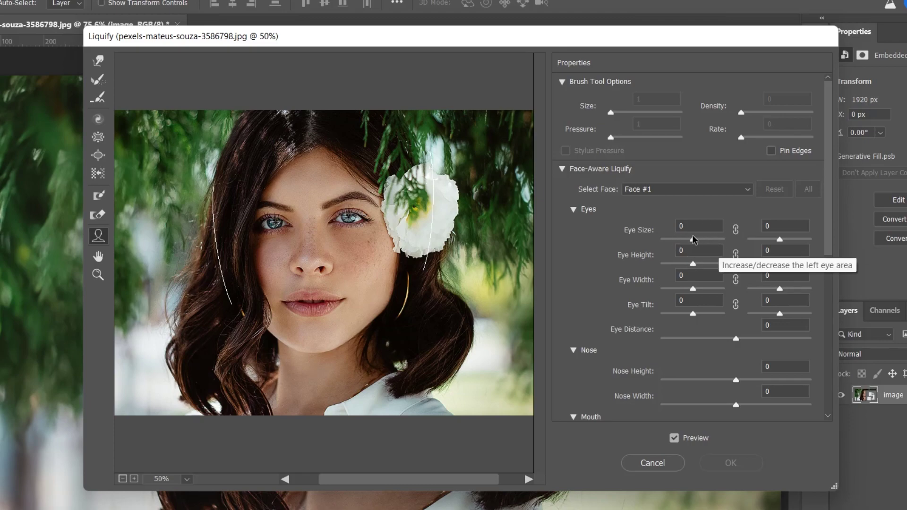
# Resize the left eye using its on-canvas handle in the Liquify preview.
pyautogui.moveTo(693, 242)
pyautogui.mouseDown()
pyautogui.moveTo(725, 244)
pyautogui.moveTo(678, 242)
pyautogui.moveTo(694, 242)
pyautogui.mouseUp()
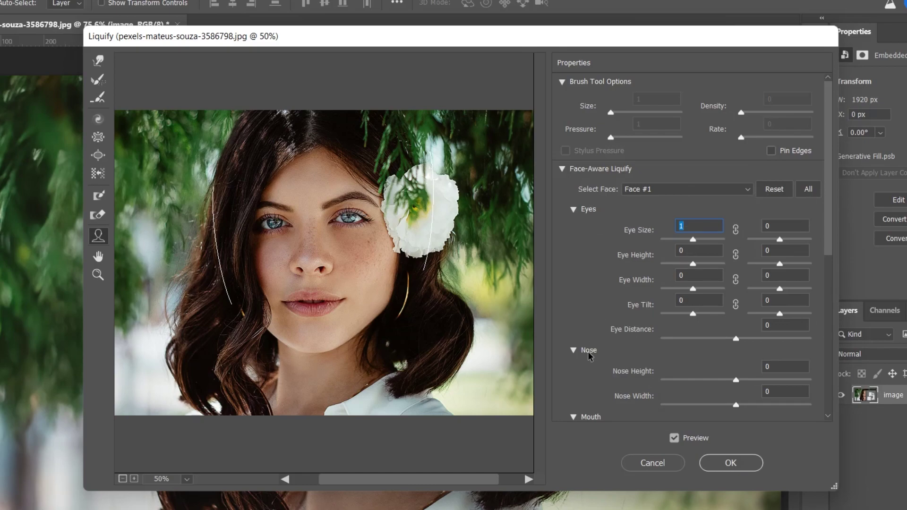
pyautogui.scroll(-5, 595, 284)
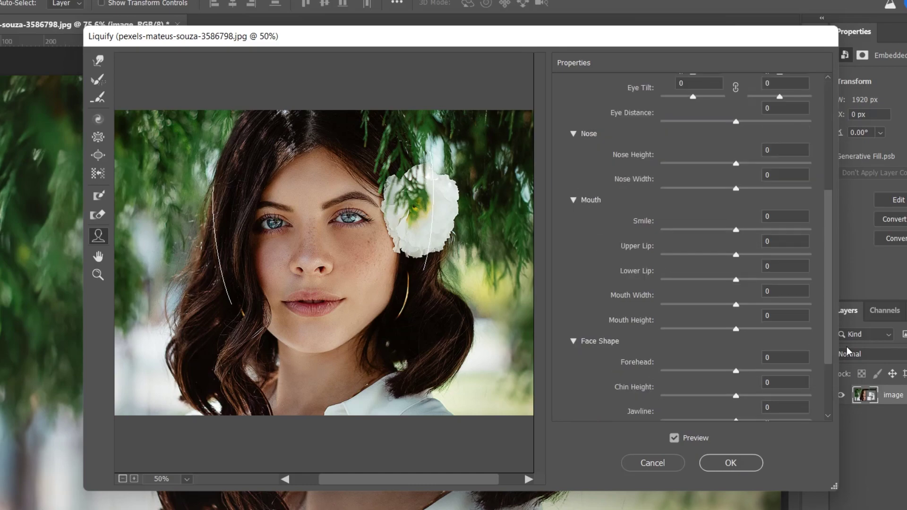
pyautogui.moveTo(827, 330)
pyautogui.mouseDown()
pyautogui.moveTo(828, 364)
pyautogui.moveTo(827, 298)
pyautogui.mouseUp()
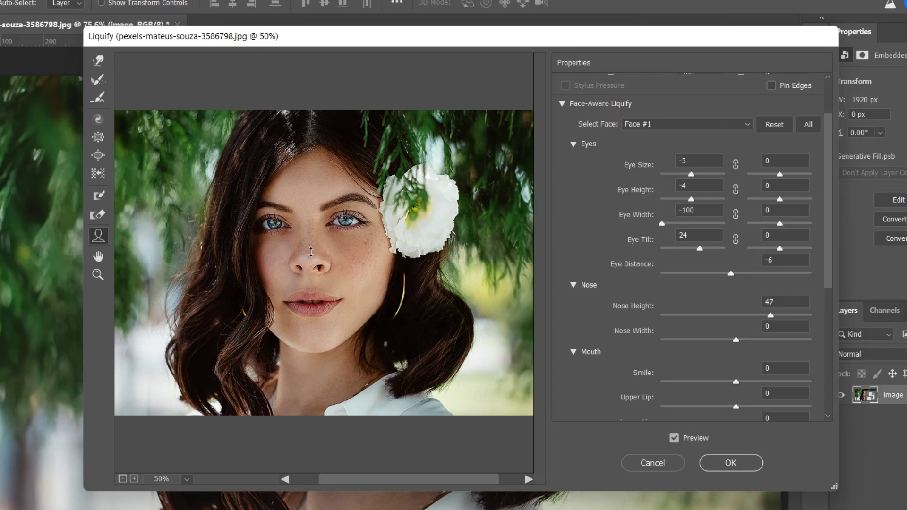
# Set Nose Height 100 and Nose Width -100, then reshape the lips, jawline and forehead.
pyautogui.moveTo(312, 284); pyautogui.dragTo(312, 255)
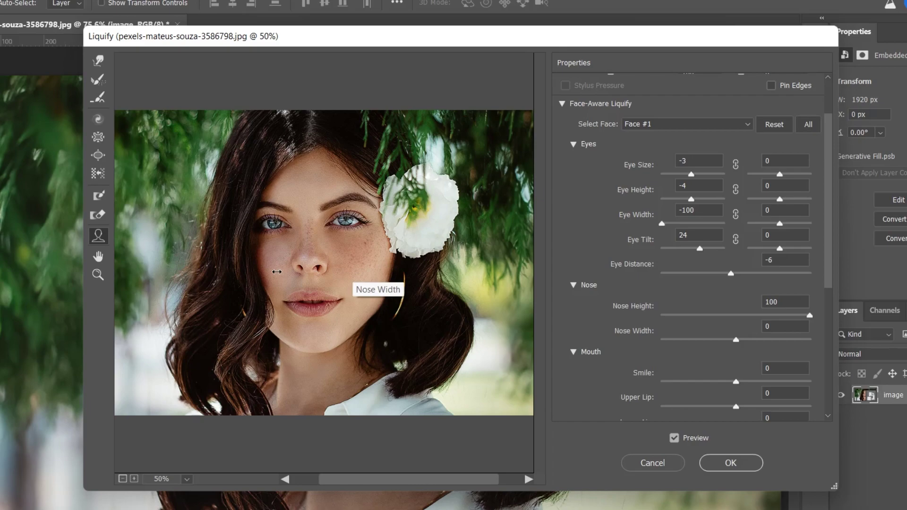
pyautogui.moveTo(288, 271); pyautogui.dragTo(312, 270)
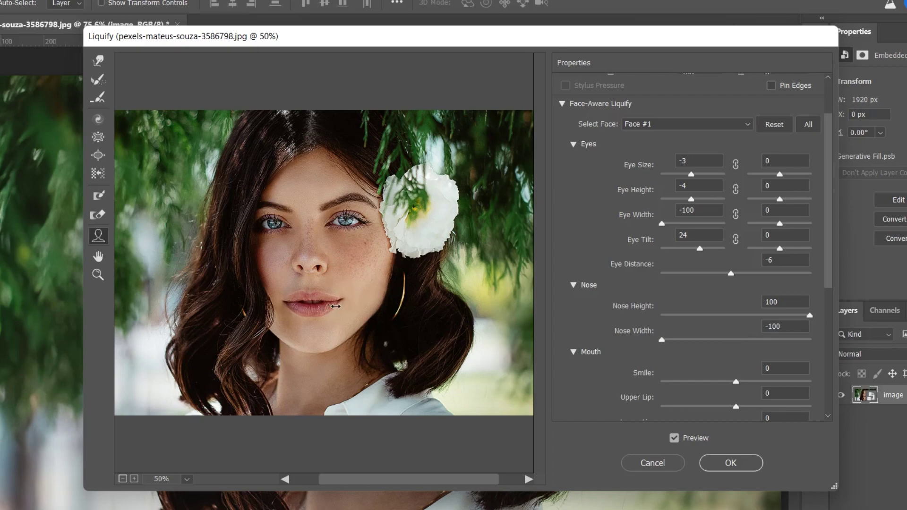
pyautogui.scroll(2, 343, 304)
pyautogui.scroll(1, 313, 277)
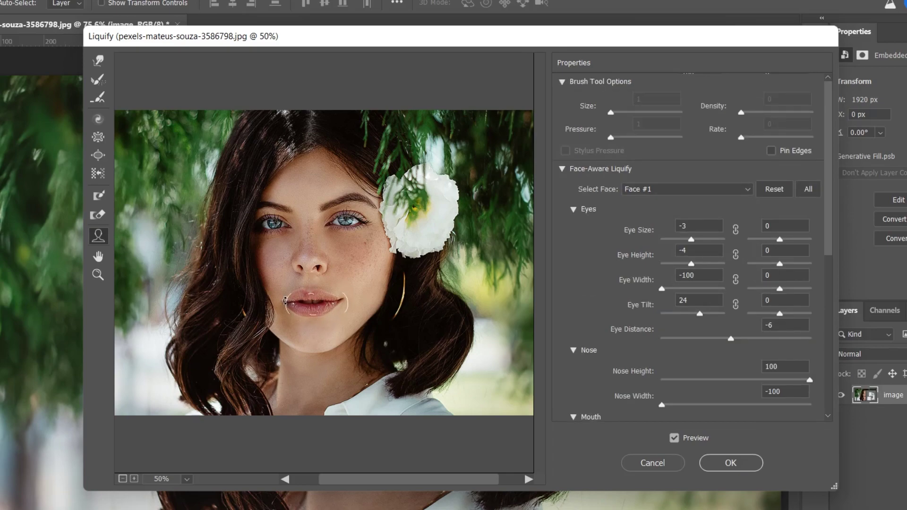
pyautogui.moveTo(312, 303)
pyautogui.moveTo(286, 303); pyautogui.dragTo(286, 299)
pyautogui.moveTo(404, 319); pyautogui.dragTo(397, 318)
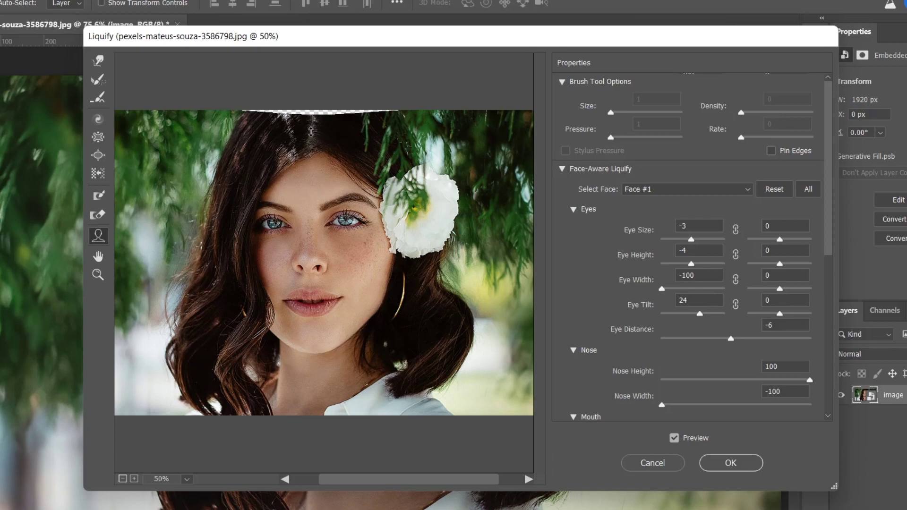
pyautogui.moveTo(310, 108); pyautogui.dragTo(310, 118)
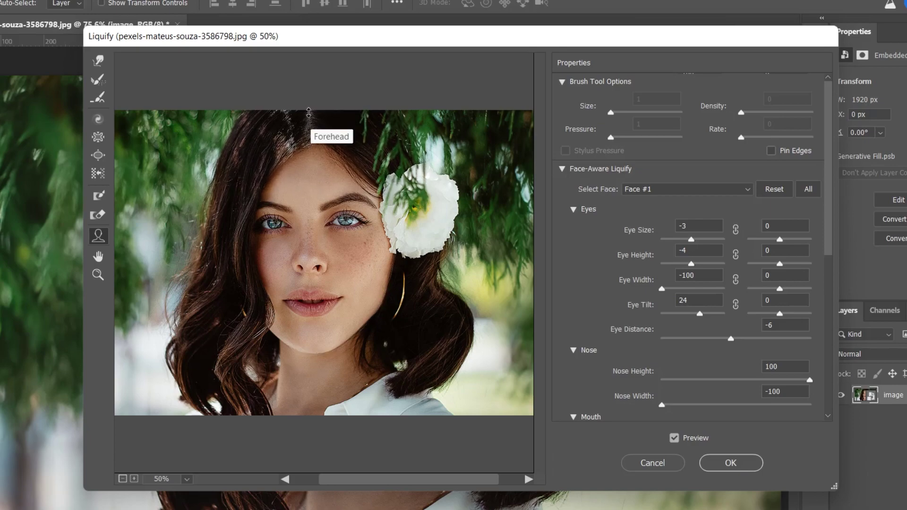
# Apply the Liquify edits as a smart filter and reopen it from the Layers panel.
pyautogui.click(731, 463)
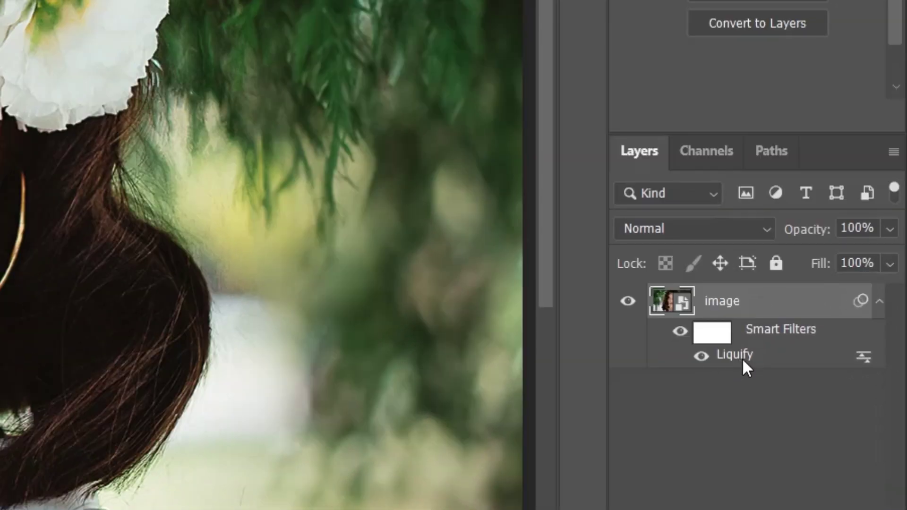
pyautogui.doubleClick(735, 355)
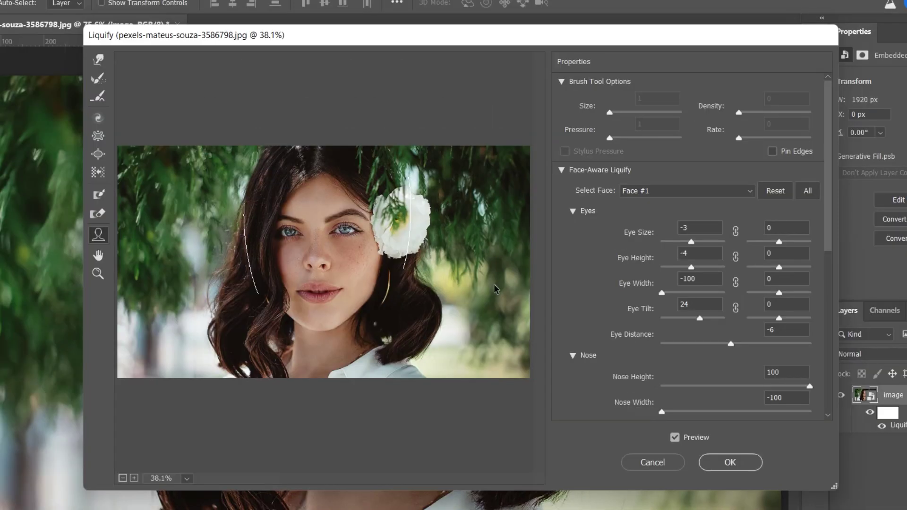